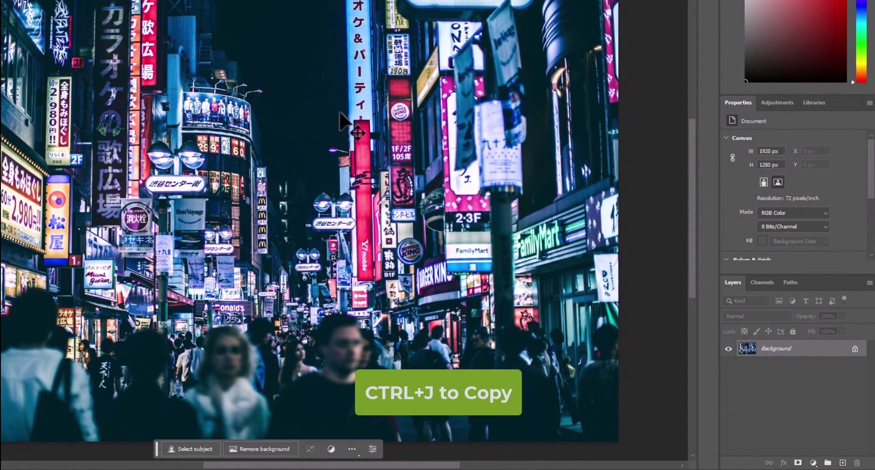
# Step: Duplicate the Background layer and open the Camera Raw Filter on the copy
pyautogui.hotkey('ctrl', 'j')
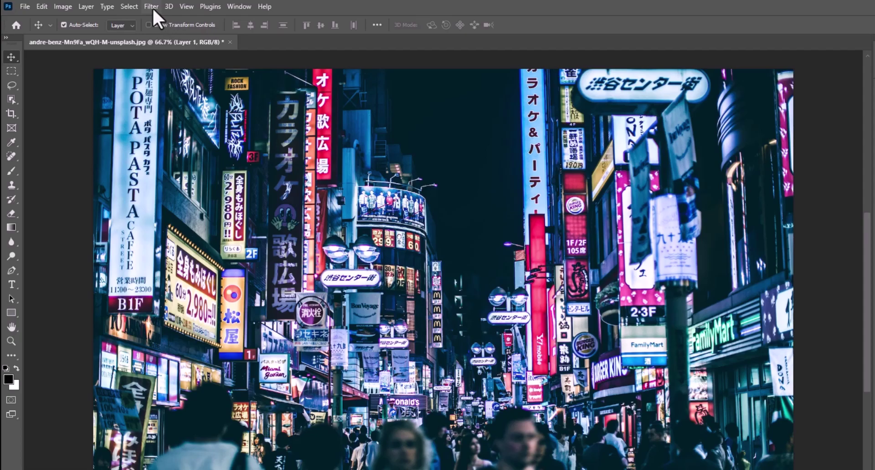
pyautogui.click(152, 8)
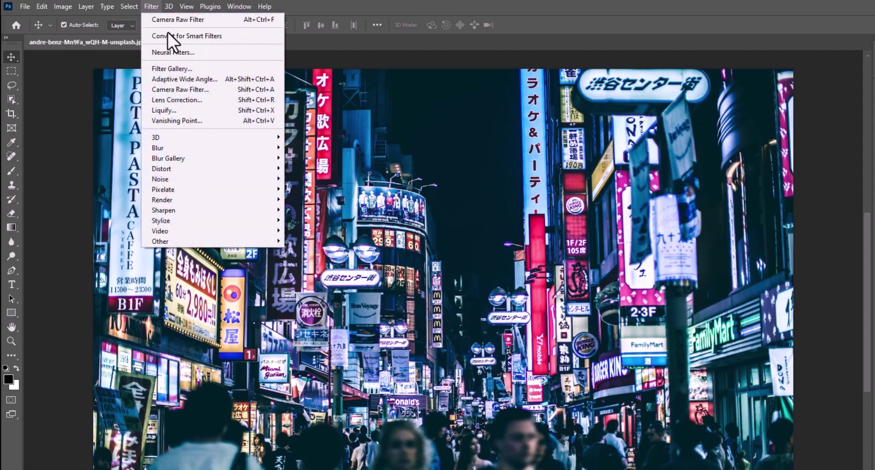
pyautogui.click(189, 89)
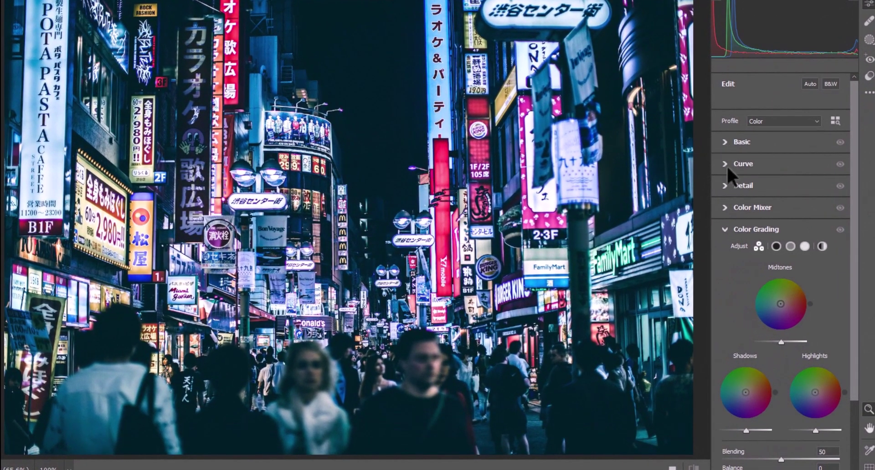
# Step: In the Basic adjustments, set the white balance to temperature -15 and tint +50
pyautogui.click(725, 229)
pyautogui.click(724, 141)
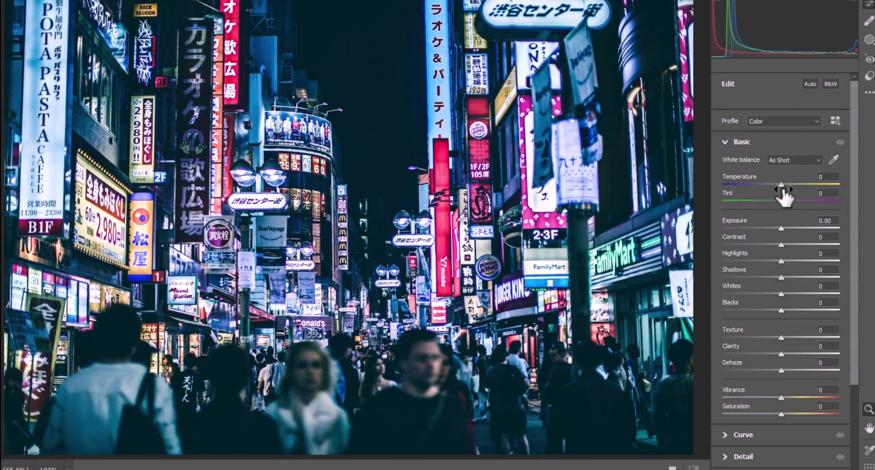
pyautogui.moveTo(782, 185); pyautogui.dragTo(811, 201)
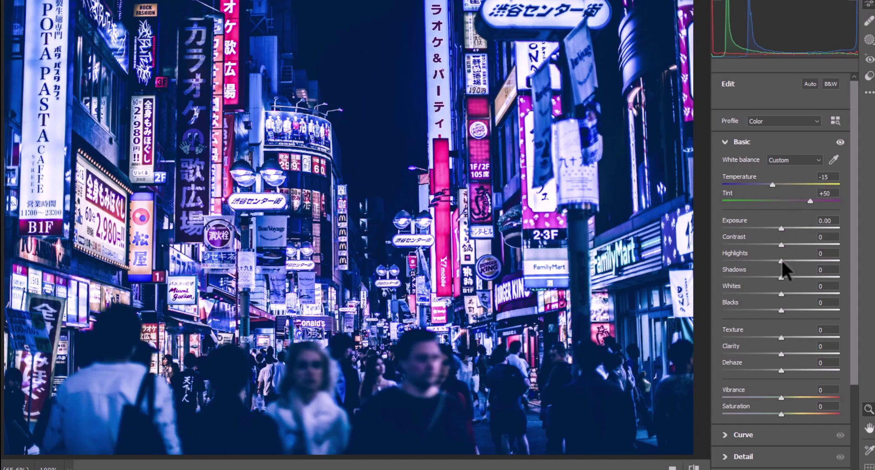
# Step: Set the photo's highlights to -50, shadows to +65 and whites to +25
pyautogui.moveTo(781, 259); pyautogui.dragTo(750, 261)
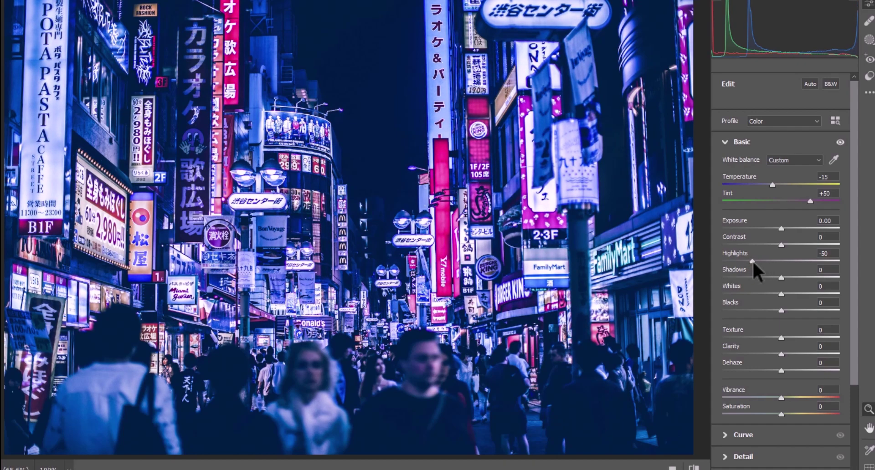
pyautogui.moveTo(780, 276); pyautogui.dragTo(819, 275)
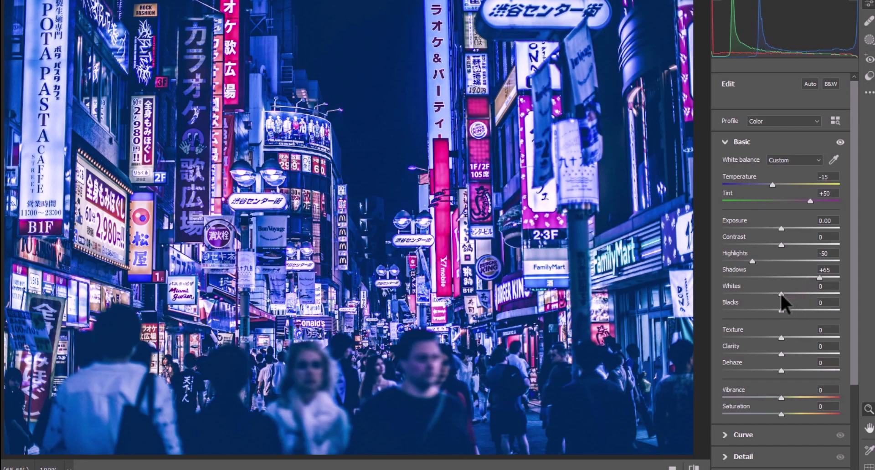
pyautogui.moveTo(780, 294); pyautogui.dragTo(795, 293)
# Step: Set the photo's clarity to -10 and dehaze to +35 to finish the Basic adjustments
pyautogui.moveTo(781, 354)
pyautogui.mouseDown()
pyautogui.moveTo(757, 353)
pyautogui.moveTo(772, 354)
pyautogui.mouseUp()
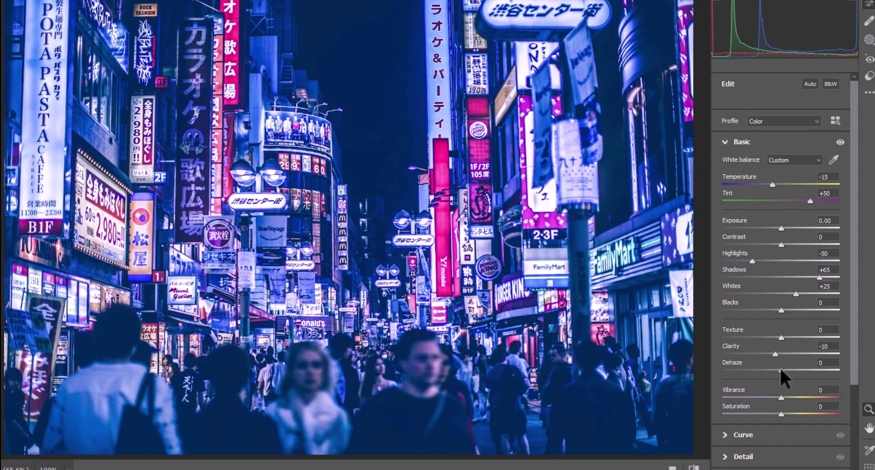
pyautogui.moveTo(780, 370); pyautogui.dragTo(800, 371)
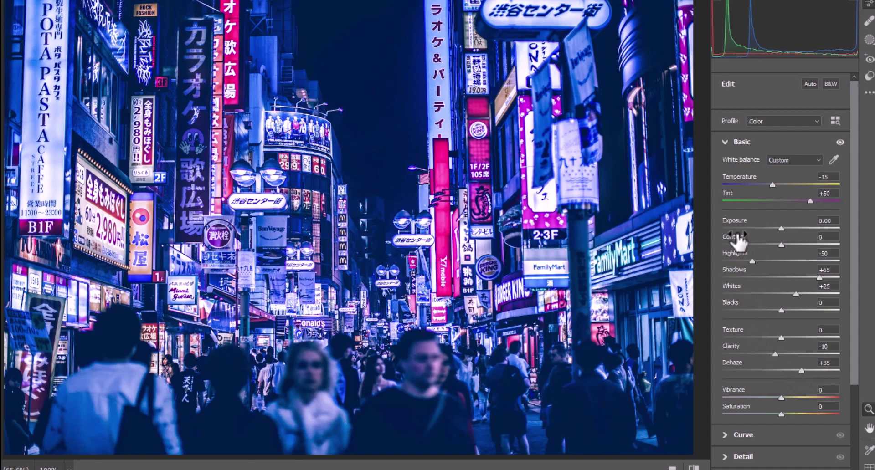
pyautogui.click(725, 143)
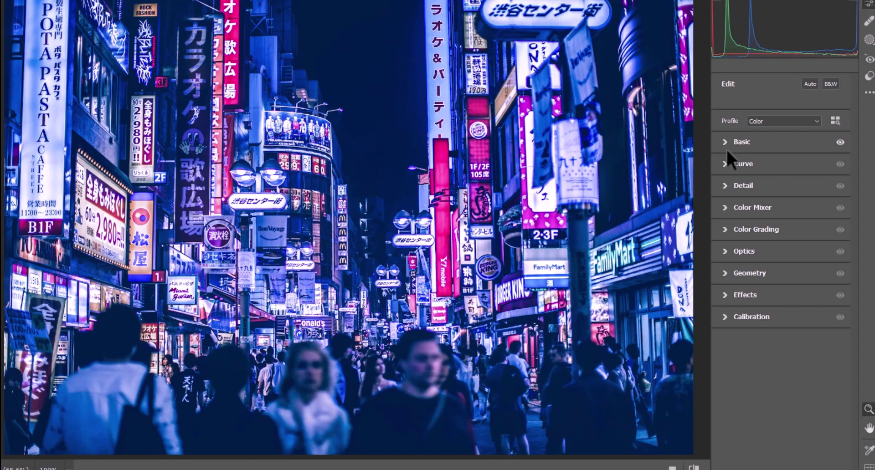
# Step: Color grade the highlights to hue 290, saturation 32, and the shadows to hue 240, saturation 21
pyautogui.click(724, 230)
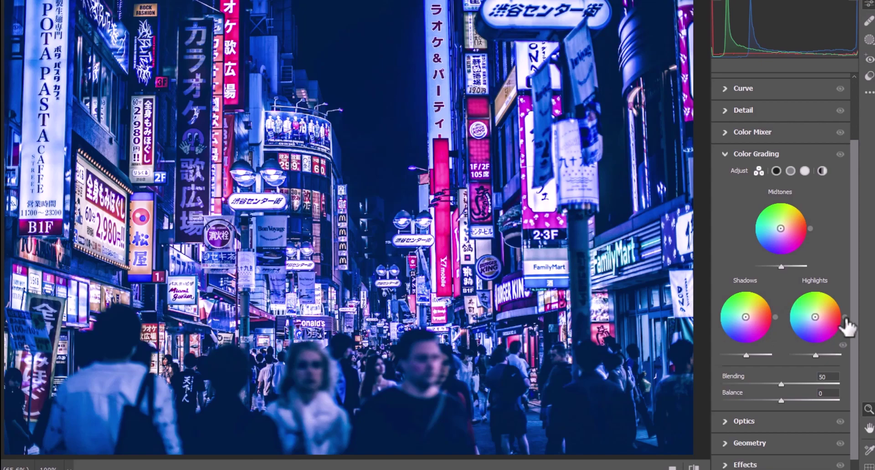
pyautogui.moveTo(838, 344)
pyautogui.moveTo(837, 344); pyautogui.dragTo(818, 324)
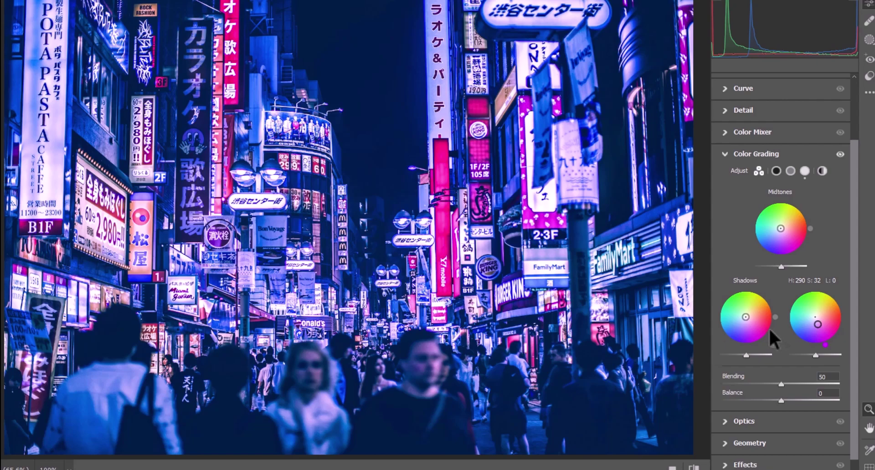
pyautogui.moveTo(775, 319); pyautogui.dragTo(743, 322)
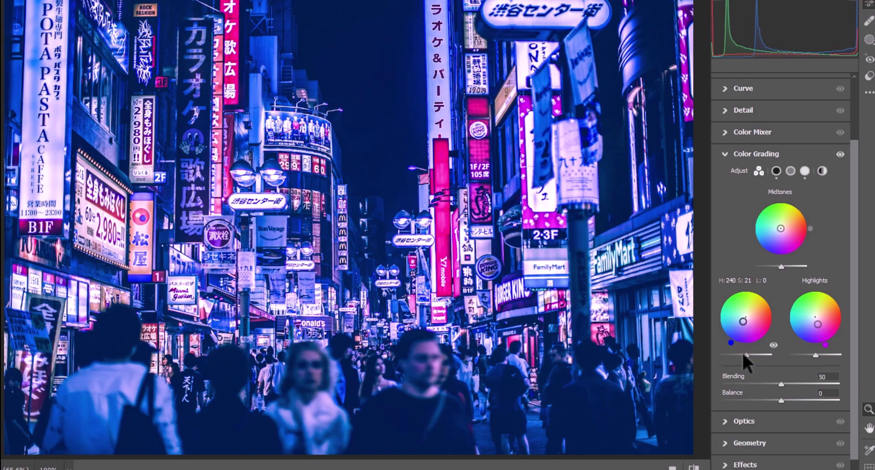
pyautogui.click(726, 154)
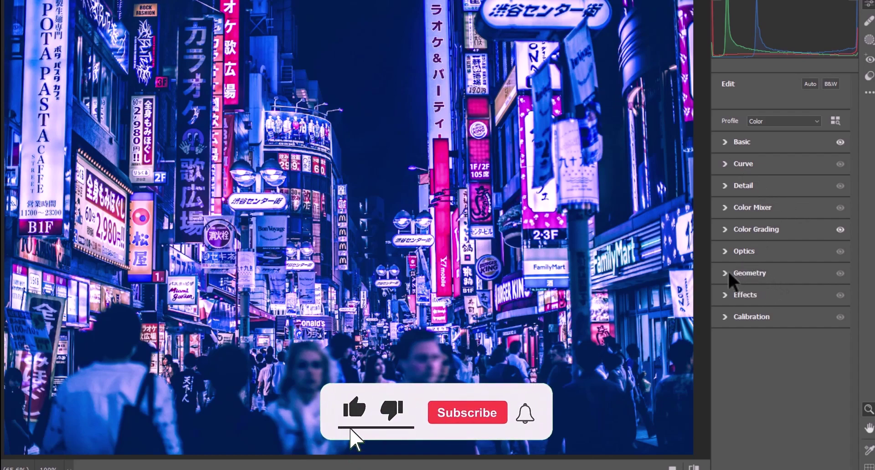
pyautogui.click(724, 251)
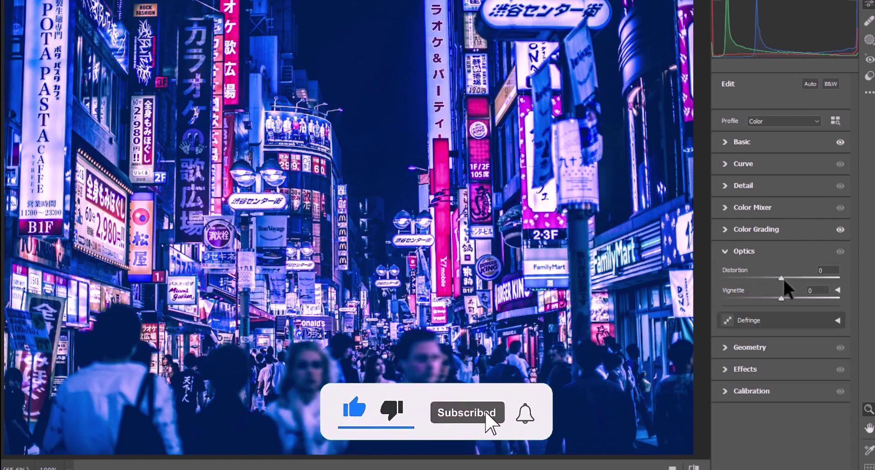
pyautogui.click(837, 291)
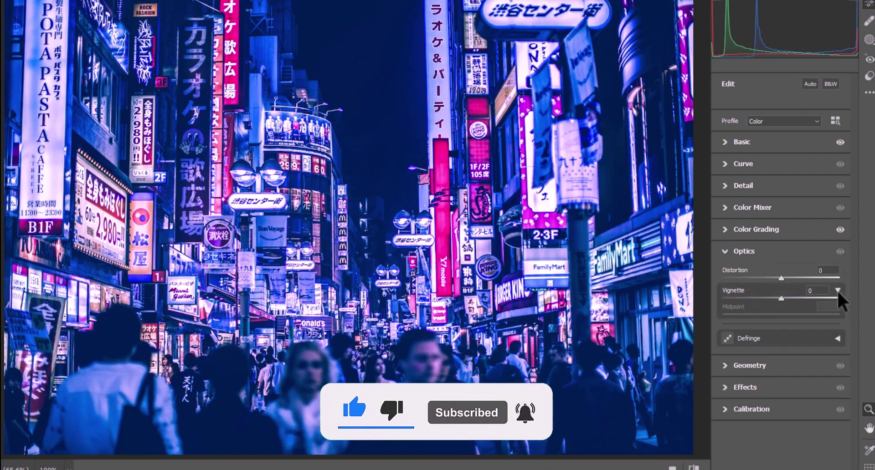
pyautogui.click(837, 290)
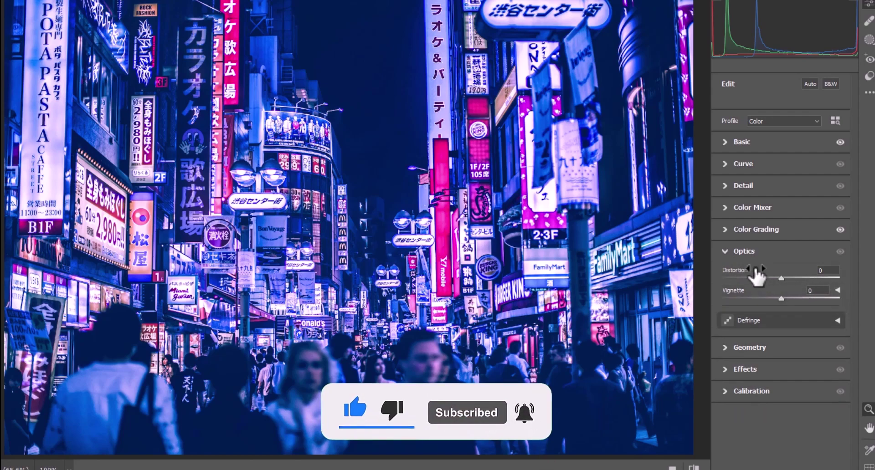
pyautogui.click(724, 252)
pyautogui.click(724, 273)
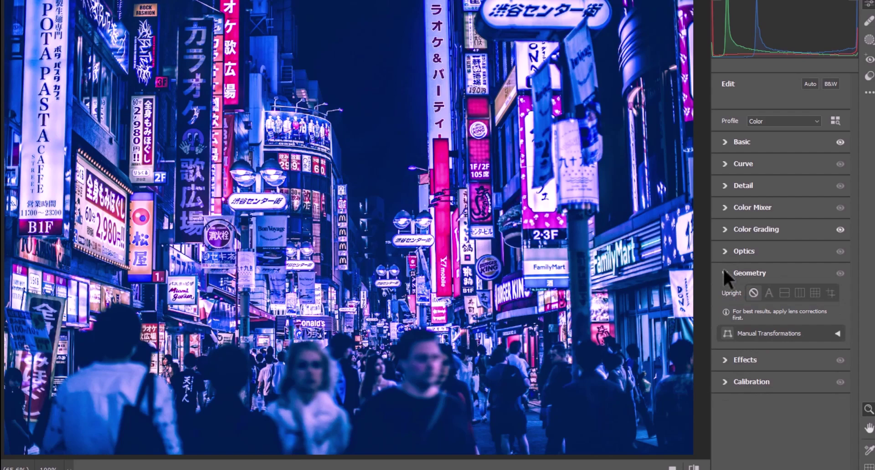
pyautogui.click(724, 273)
# Step: Add a vignetting effect of -55 with the Highlight Priority style and a feather of 75
pyautogui.click(725, 294)
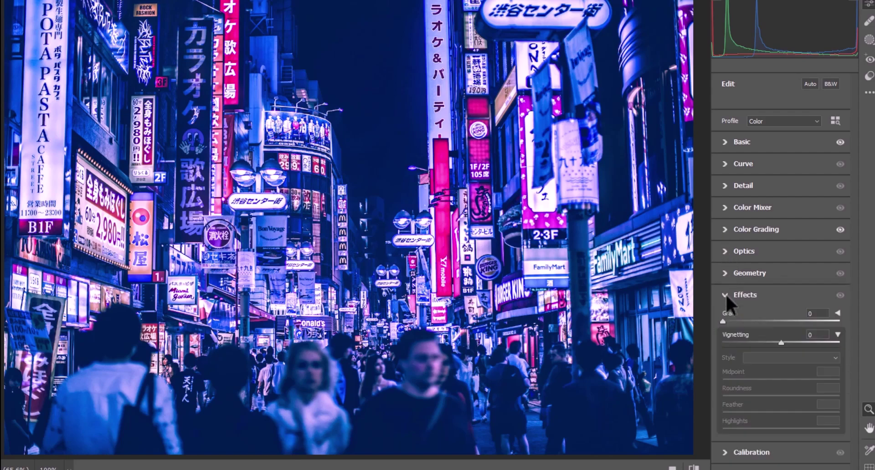
pyautogui.click(777, 342)
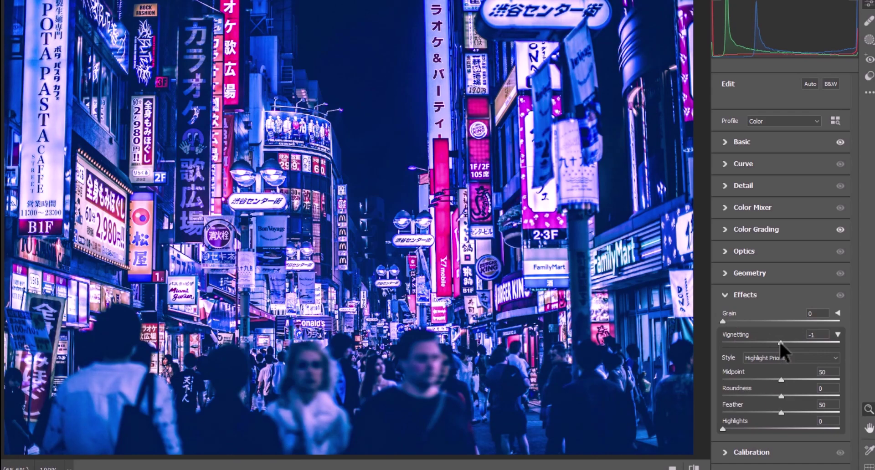
pyautogui.moveTo(779, 341); pyautogui.dragTo(747, 343)
pyautogui.click(792, 358)
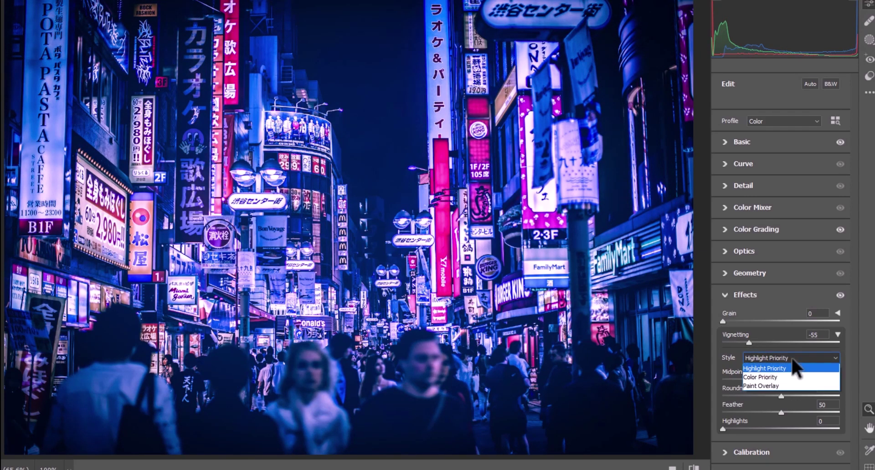
pyautogui.click(786, 360)
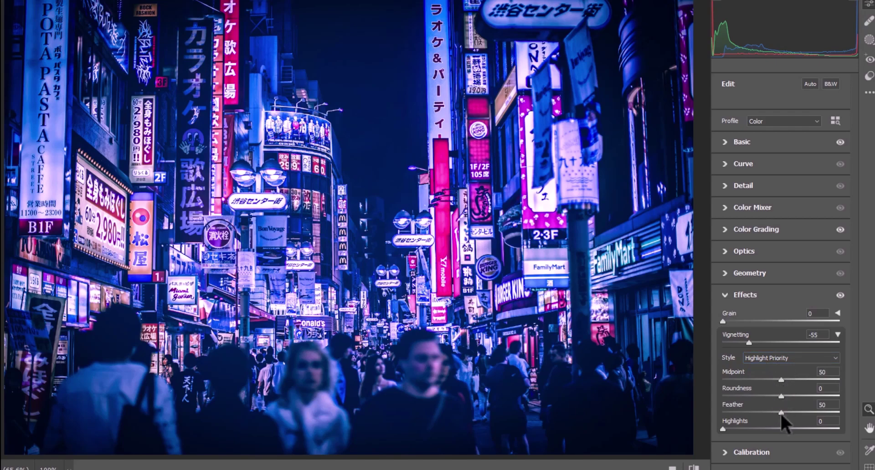
pyautogui.moveTo(780, 413); pyautogui.dragTo(808, 411)
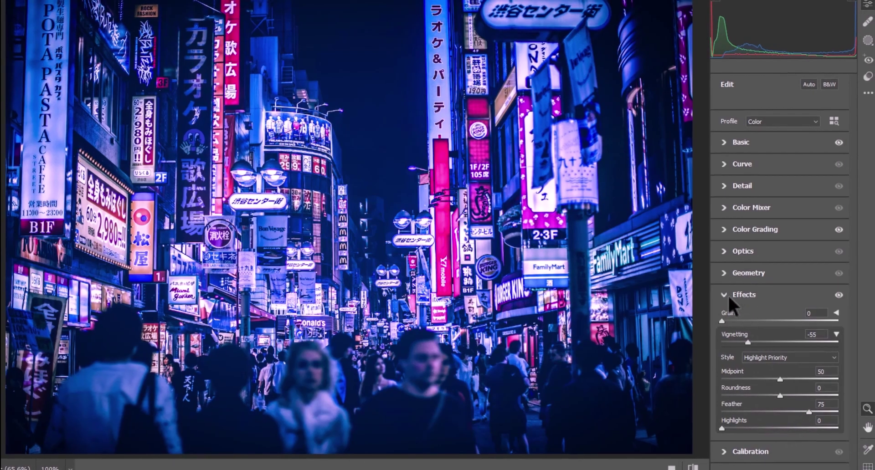
pyautogui.click(729, 295)
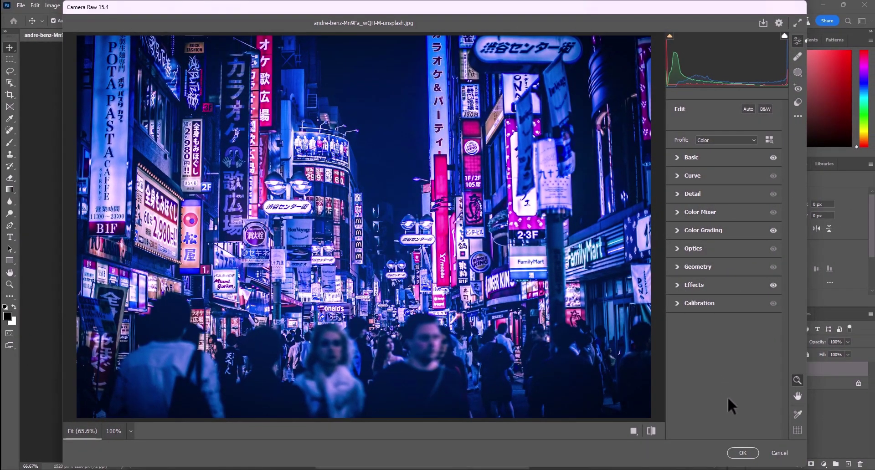
# Step: Apply the Camera Raw adjustments and toggle Layer 1's visibility to compare with the original photo
pyautogui.click(742, 453)
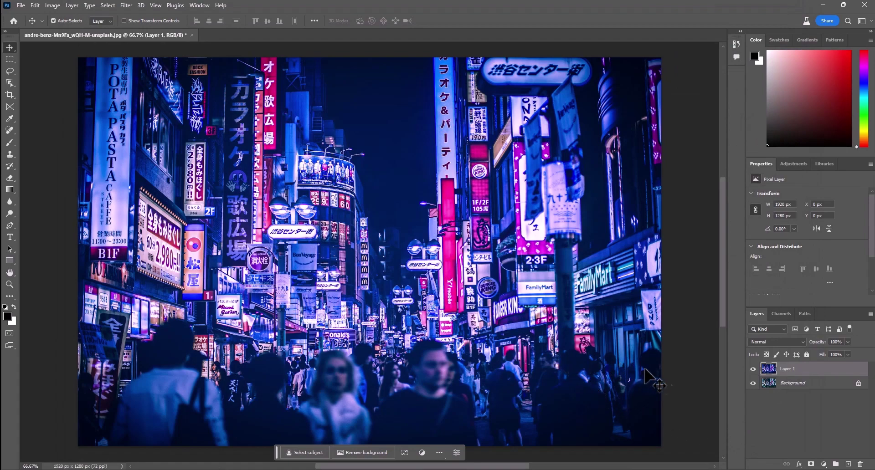
pyautogui.click(753, 369)
pyautogui.click(753, 369)
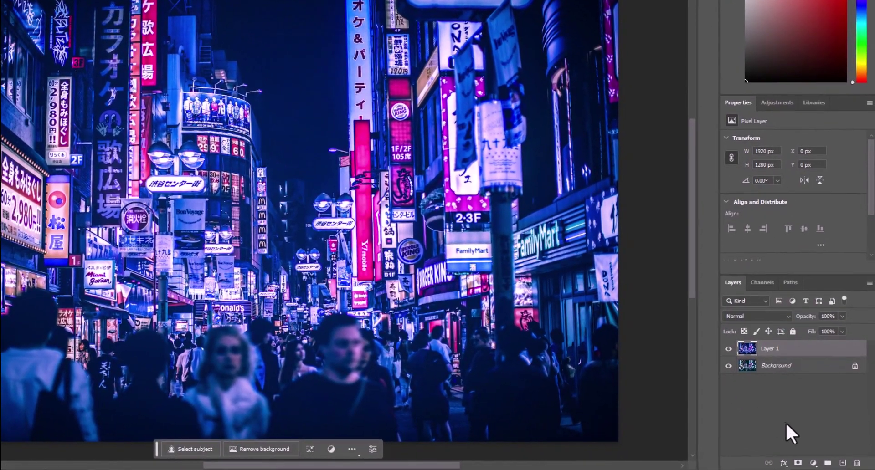
# Step: Add a Levels adjustment layer with input black point 20, midtones 0.72 and output black level 25
pyautogui.click(824, 464)
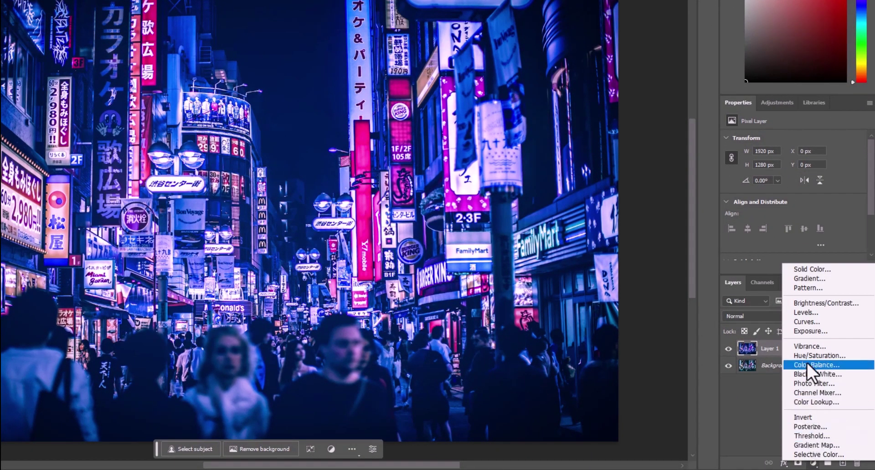
pyautogui.click(804, 313)
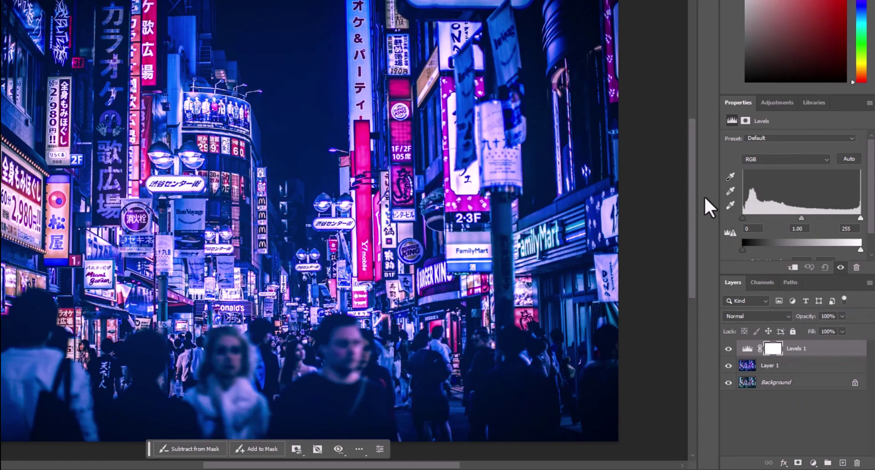
pyautogui.moveTo(743, 217)
pyautogui.mouseDown()
pyautogui.moveTo(759, 217)
pyautogui.moveTo(750, 217)
pyautogui.mouseUp()
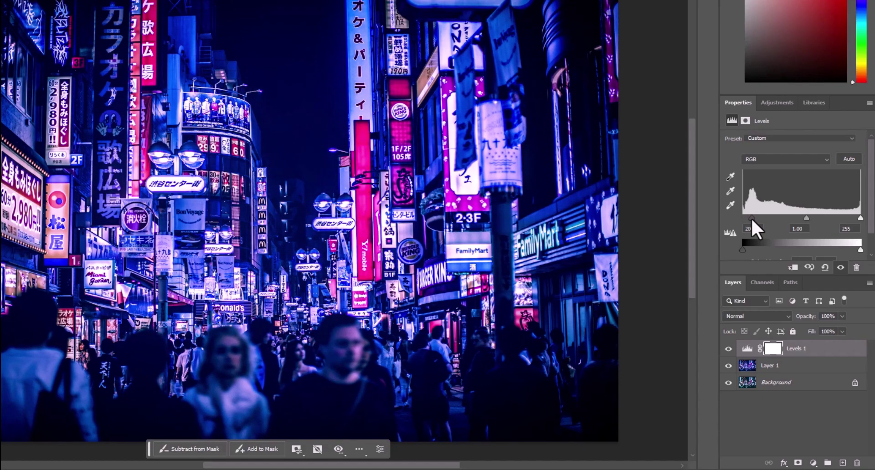
pyautogui.moveTo(805, 218); pyautogui.dragTo(818, 218)
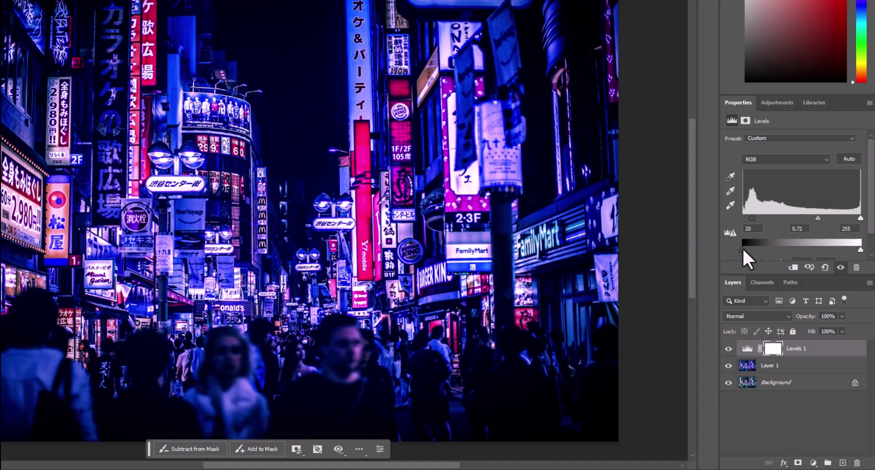
pyautogui.scroll(-1, 748, 251)
pyautogui.moveTo(742, 240); pyautogui.dragTo(747, 240)
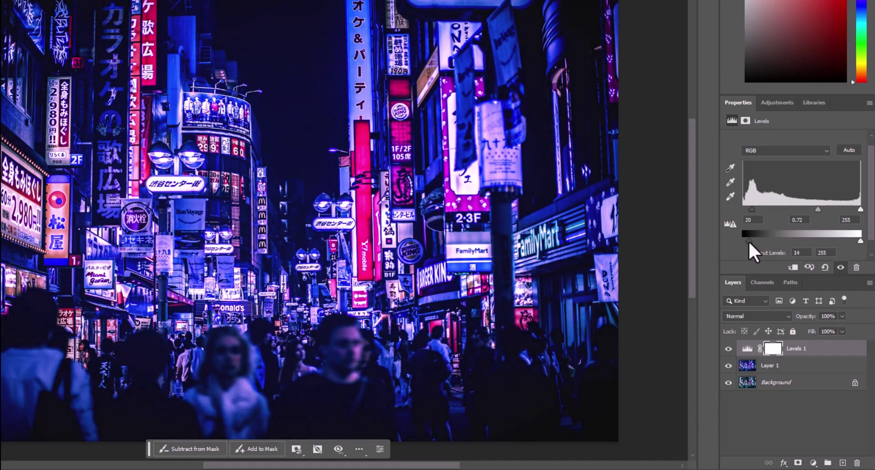
pyautogui.moveTo(751, 240); pyautogui.dragTo(753, 242)
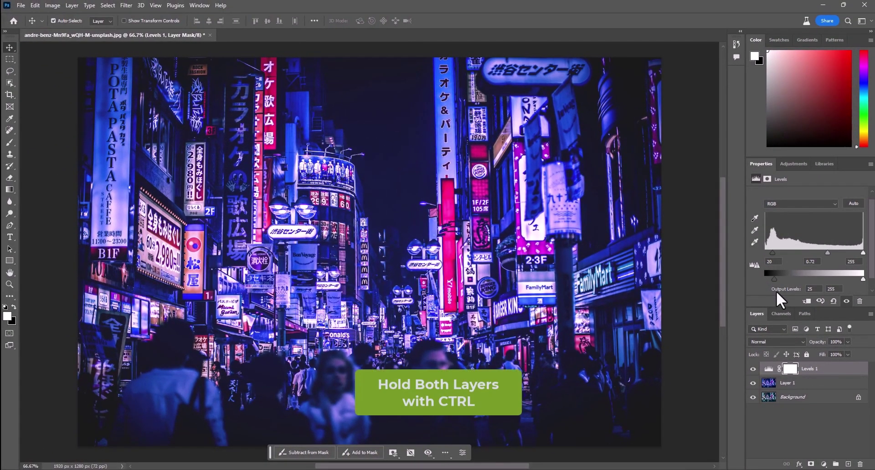
pyautogui.scroll(-1, 776, 291)
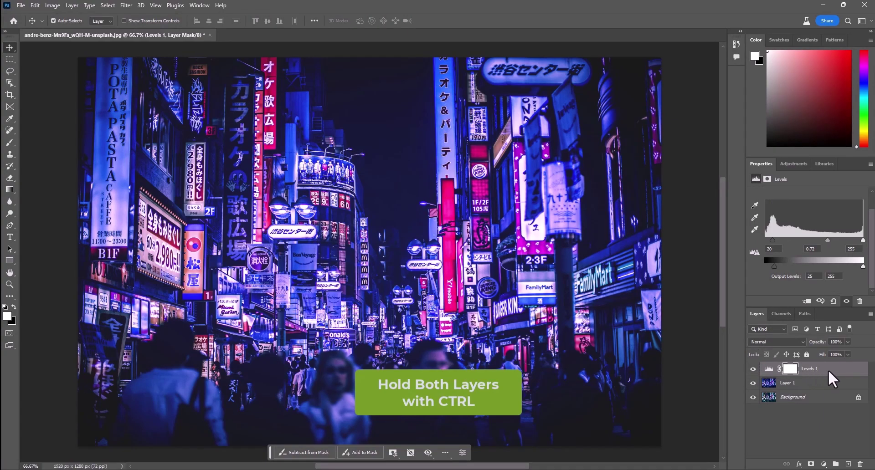
# Step: Merge the Levels adjustment with Layer 1 and toggle the merged layer's visibility to compare before and after
pyautogui.keyDown('ctrl'); pyautogui.click(822, 382); pyautogui.keyUp('ctrl')
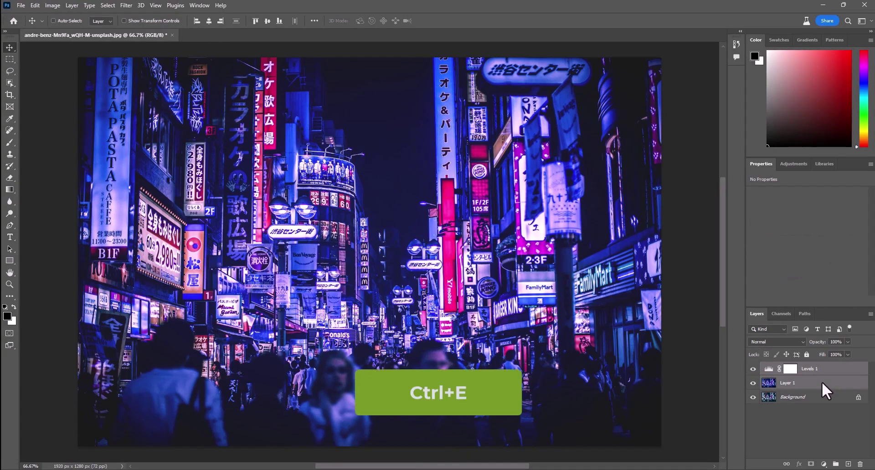
pyautogui.hotkey('ctrl', 'e')
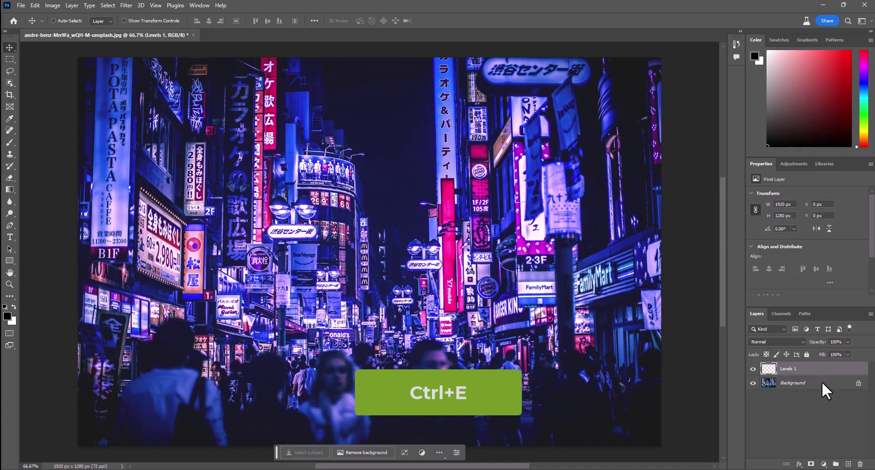
pyautogui.click(752, 369)
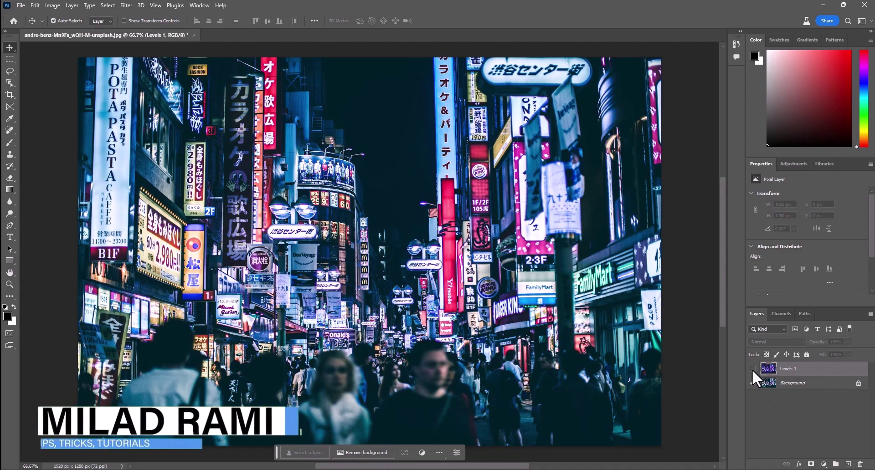
pyautogui.click(752, 370)
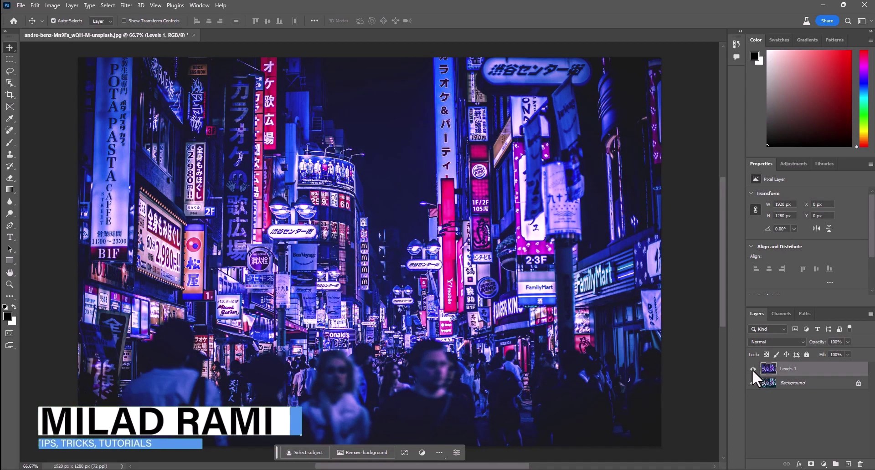